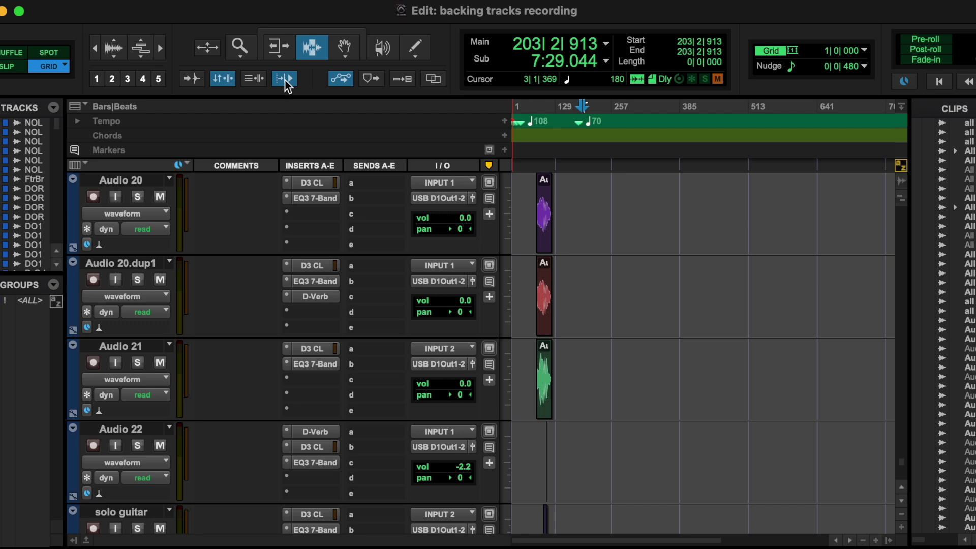
# Step: Play and stop the Pro Tools session twice, then search Google for 'Command post'
pyautogui.press('space')
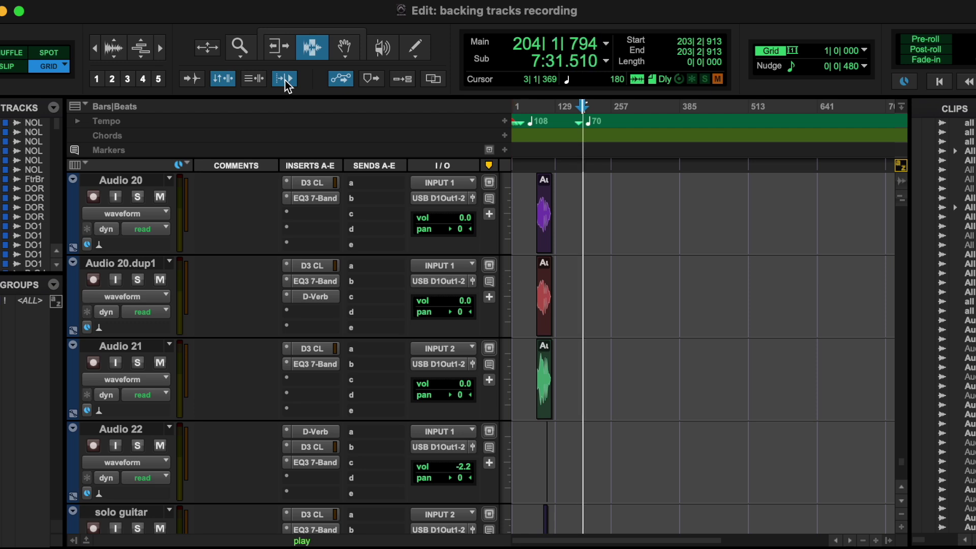
pyautogui.press('space')
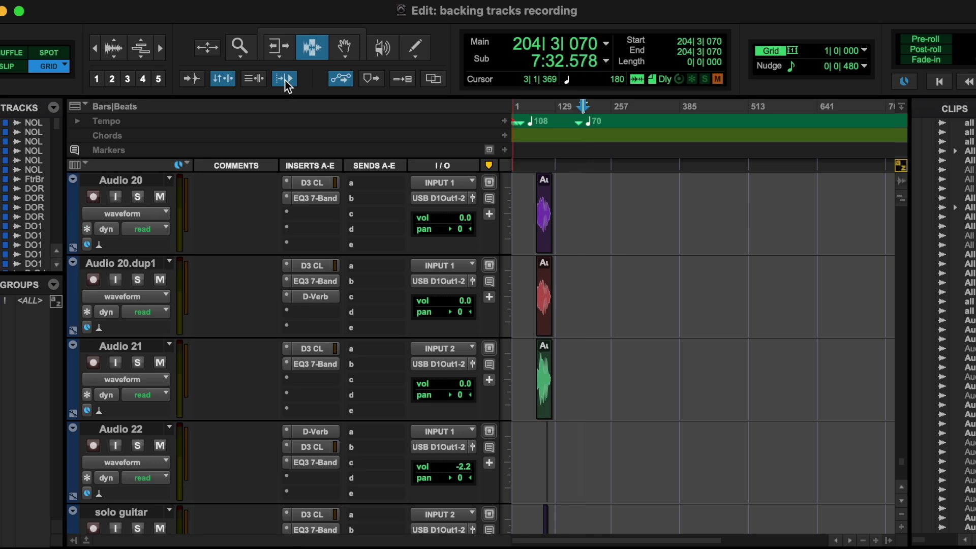
pyautogui.press('space')
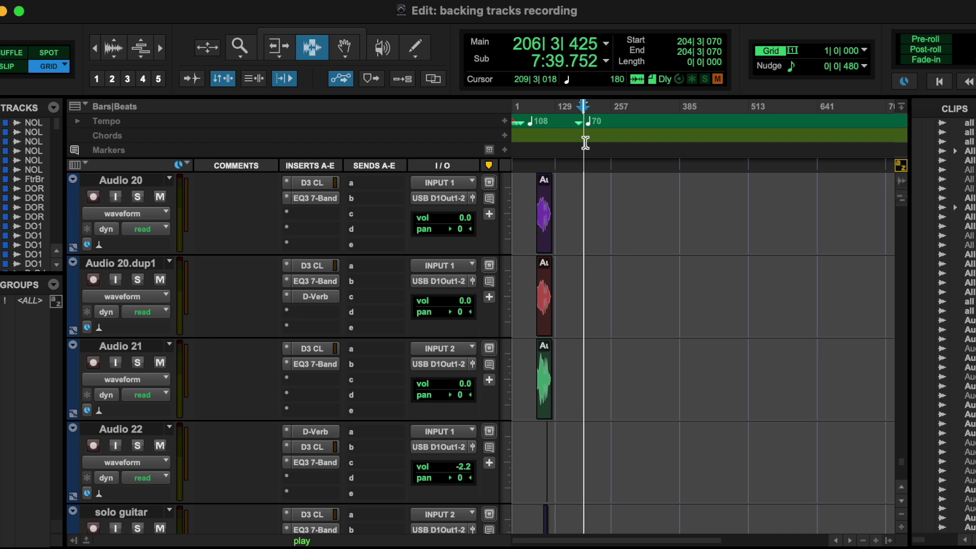
pyautogui.press('space')
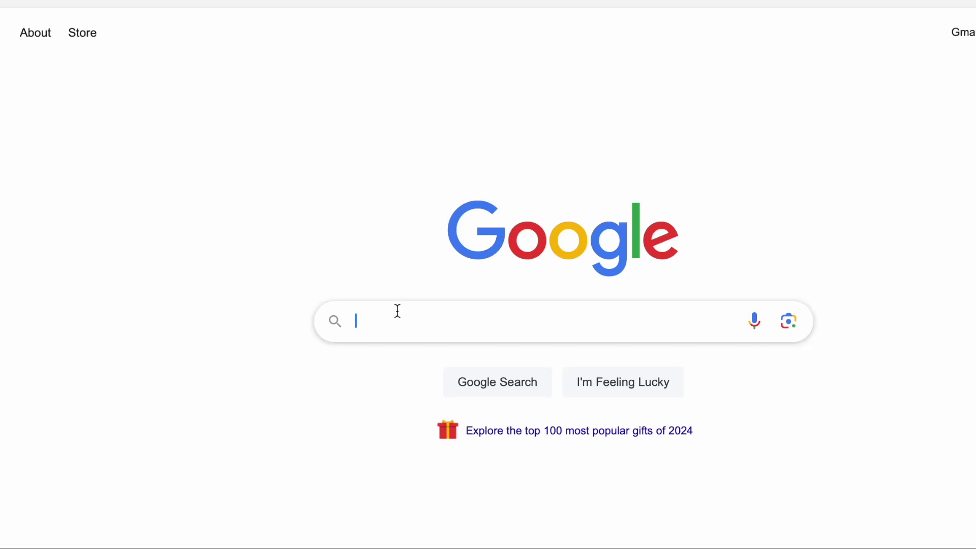
pyautogui.write('Command post')
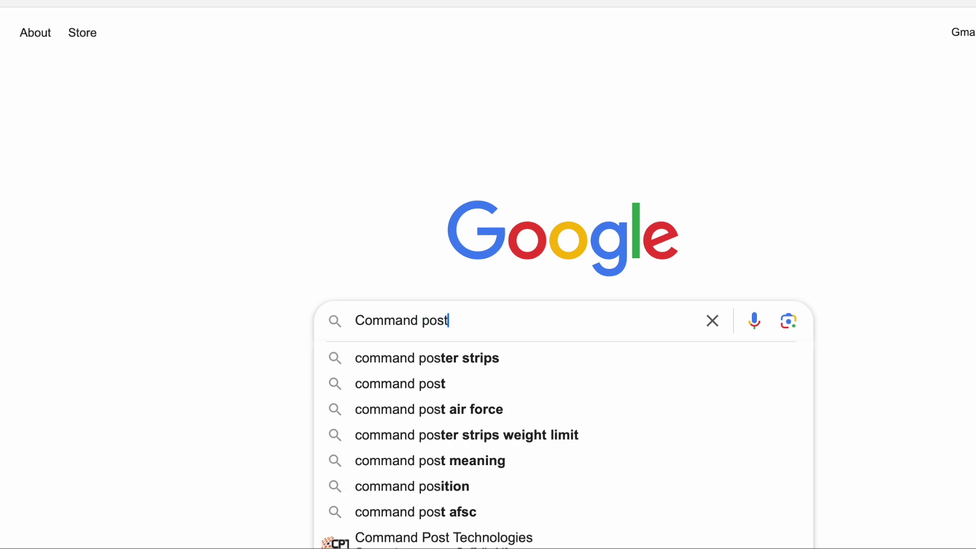
pyautogui.press('Return')
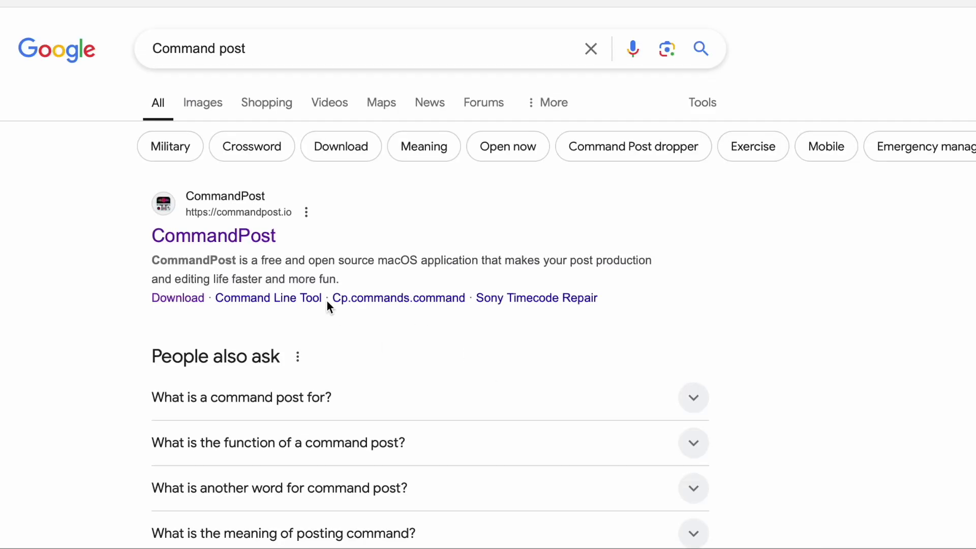
# Step: Open the CommandPost site from the Google results and go to its Download page
pyautogui.click(238, 249)
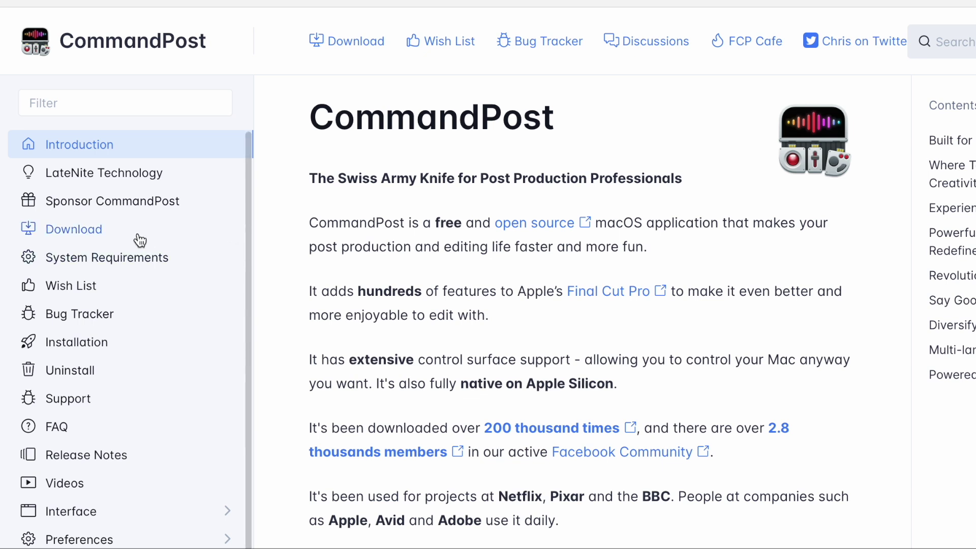
pyautogui.click(92, 231)
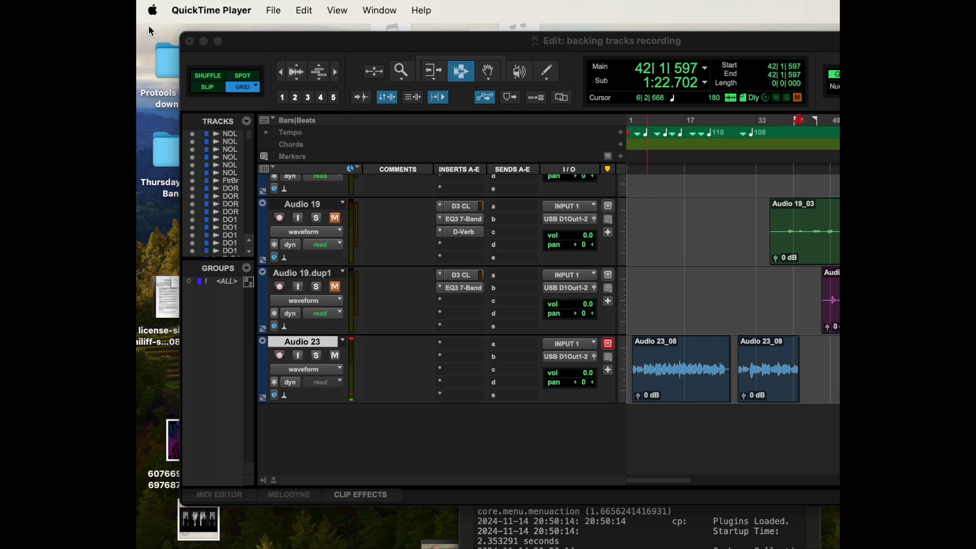
# Step: Open System Settings from the Apple menu and go to Privacy & Security > Accessibility
pyautogui.click(153, 11)
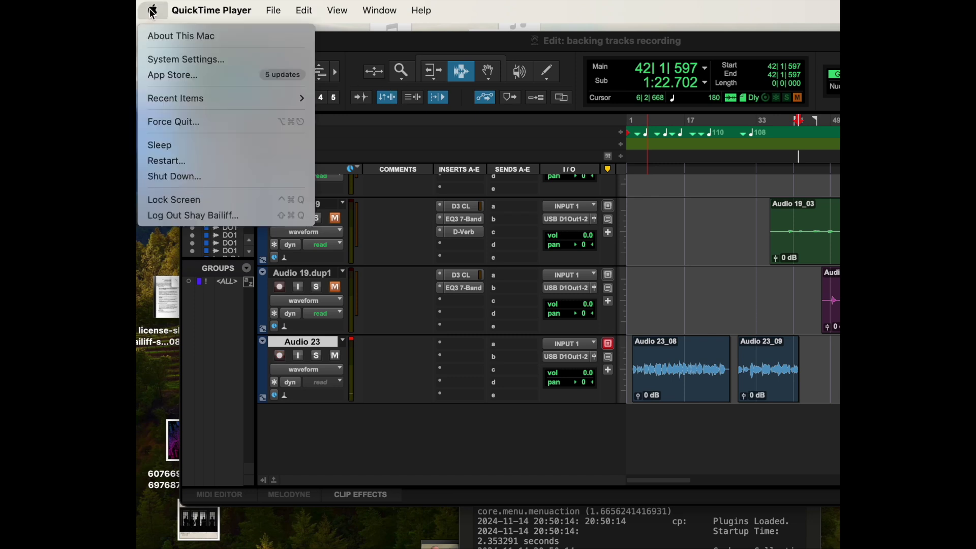
pyautogui.click(170, 60)
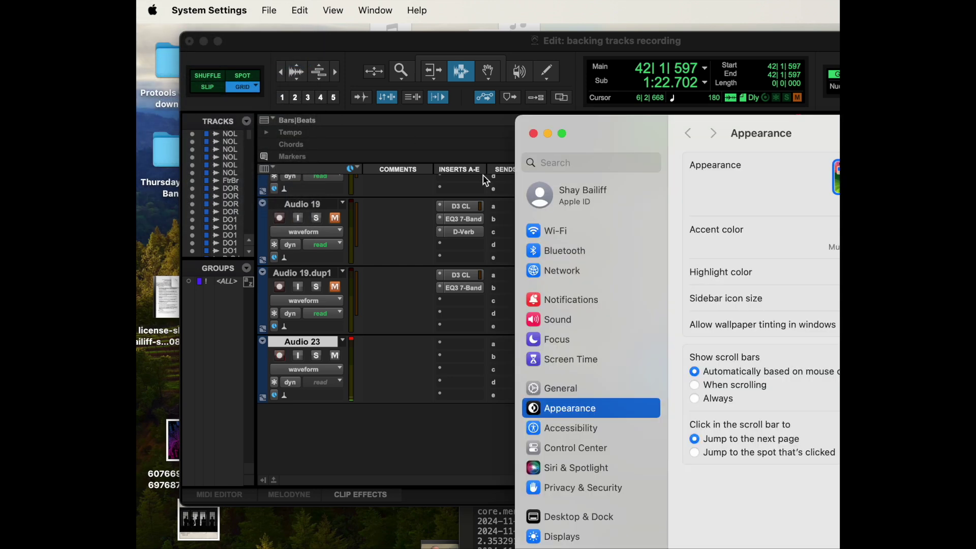
pyautogui.moveTo(641, 133); pyautogui.dragTo(440, 108)
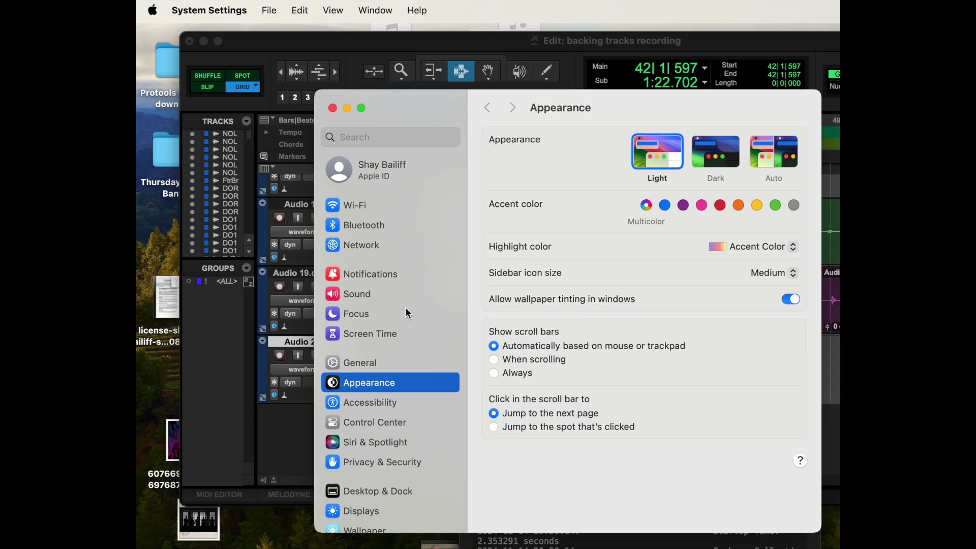
pyautogui.click(375, 463)
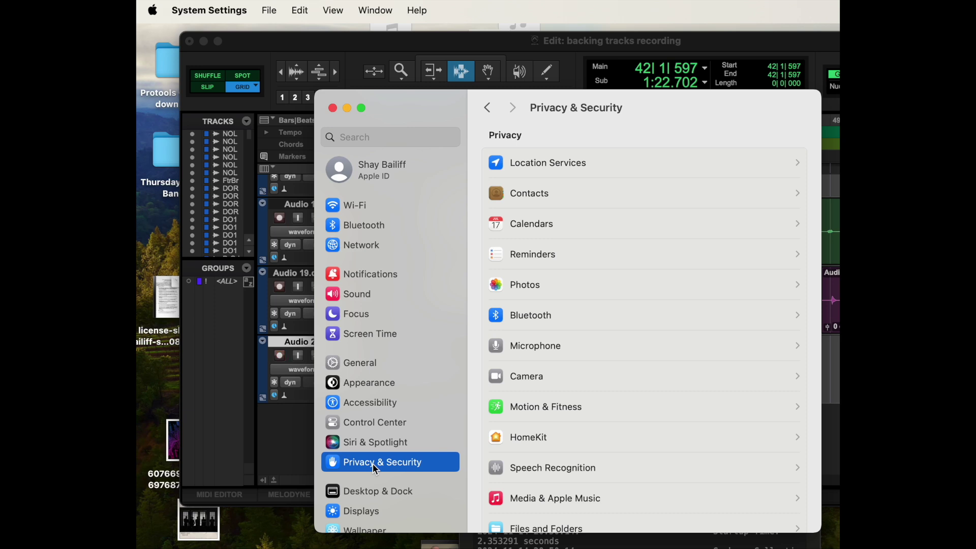
pyautogui.scroll(-5, 550, 326)
pyautogui.scroll(-3, 549, 326)
pyautogui.click(545, 380)
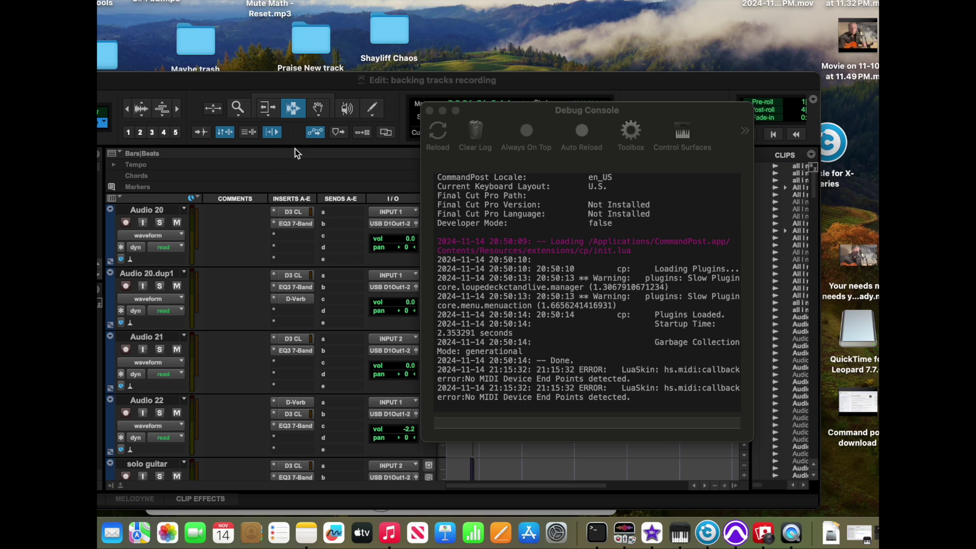
# Step: Bring CommandPost forward, open its MIDI control surface settings, and select the fourth SPACE mapping row
pyautogui.click(627, 537)
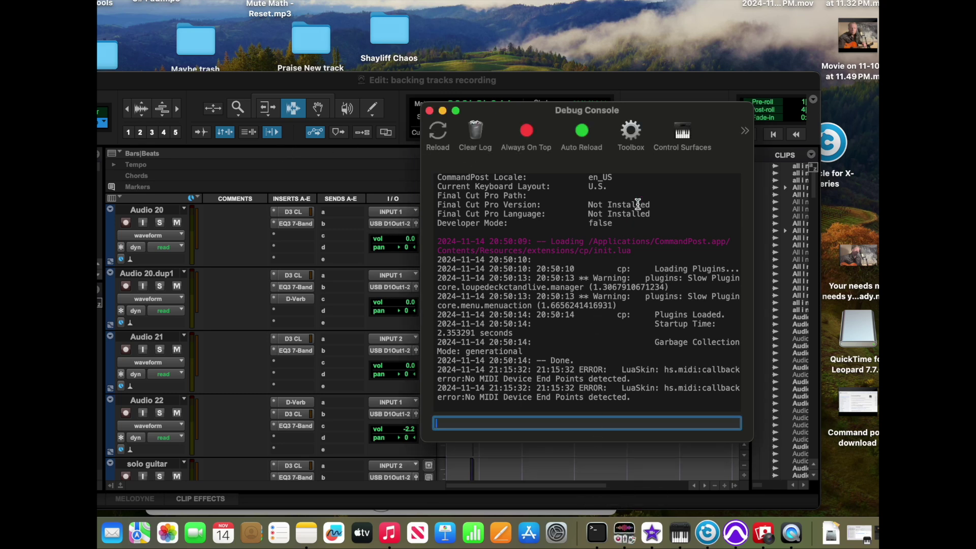
pyautogui.click(683, 133)
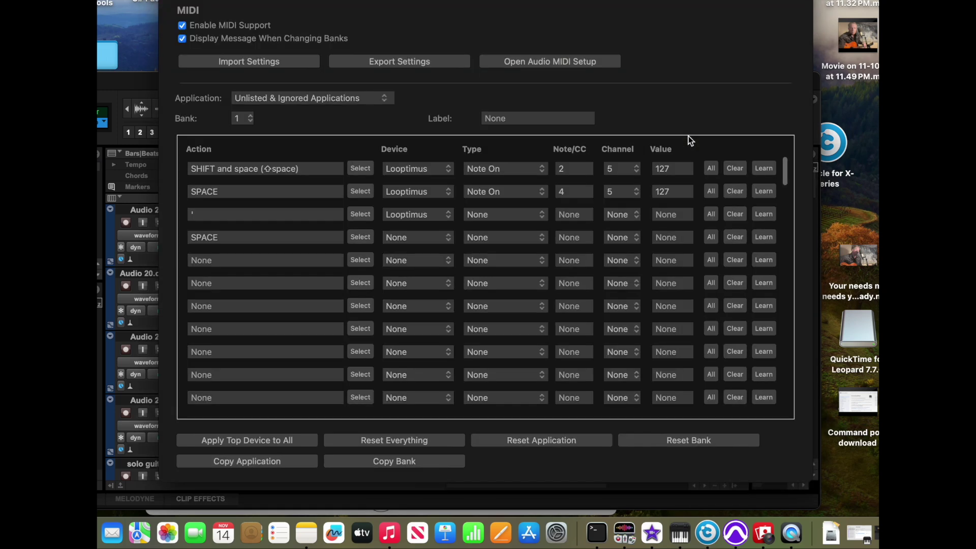
pyautogui.click(366, 190)
pyautogui.click(300, 169)
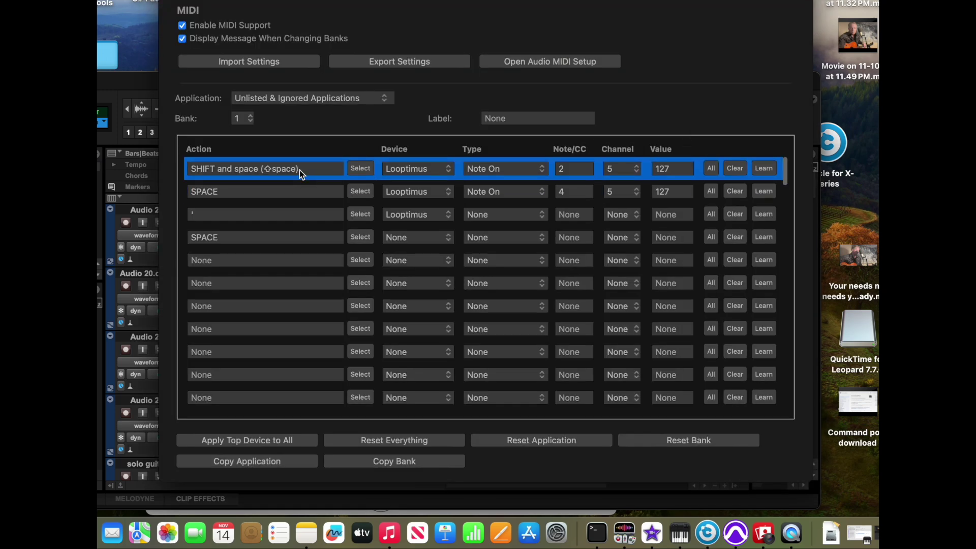
pyautogui.moveTo(300, 169); pyautogui.dragTo(295, 239)
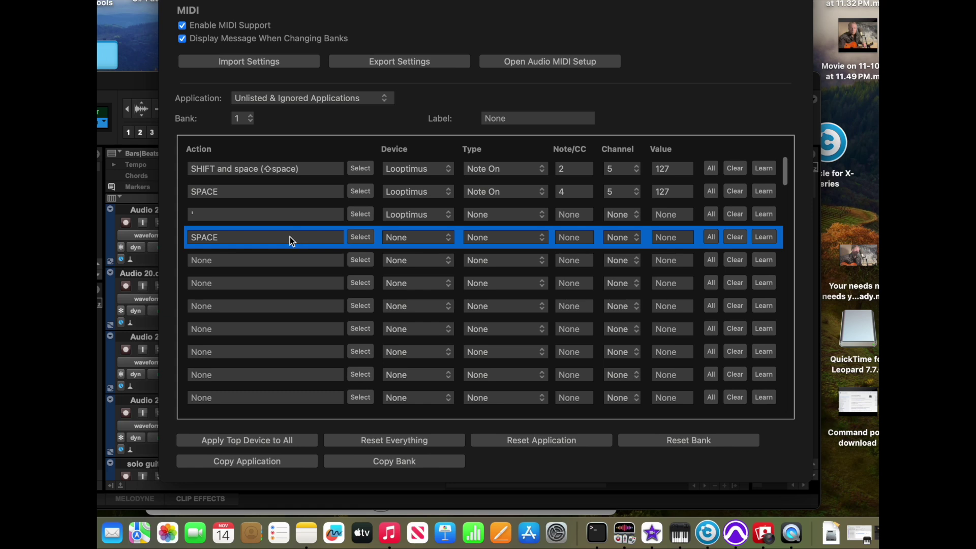
# Step: Search for 'shift and space' and assign it as the fourth MIDI mapping's action
pyautogui.click(360, 237)
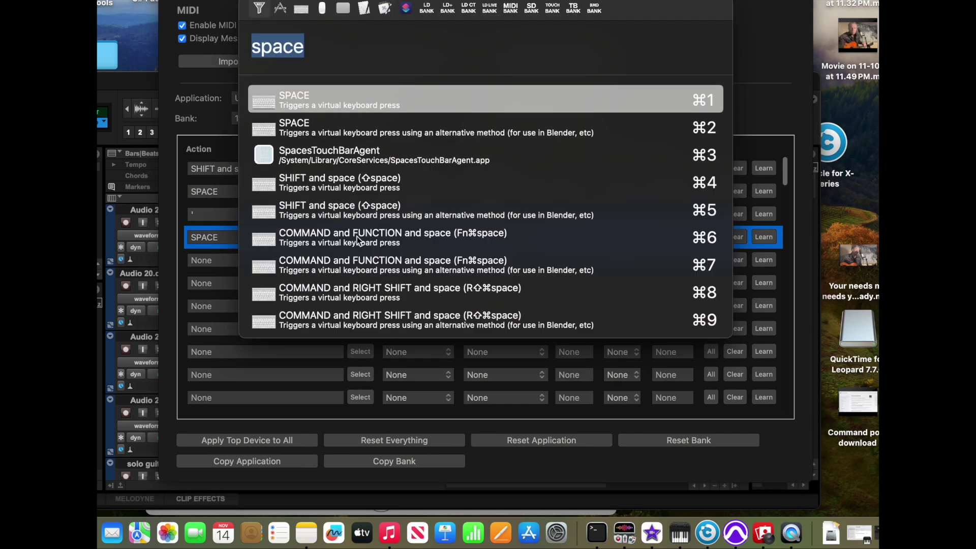
pyautogui.write('space')
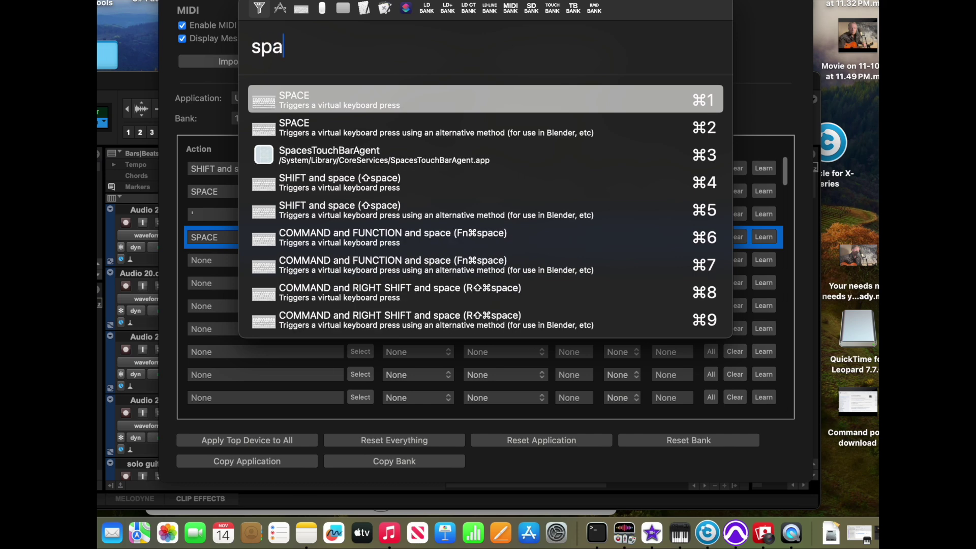
pyautogui.press('BackSpace')
pyautogui.press('BackSpace')
pyautogui.press('BackSpace')
pyautogui.press('BackSpace')
pyautogui.press('BackSpace')
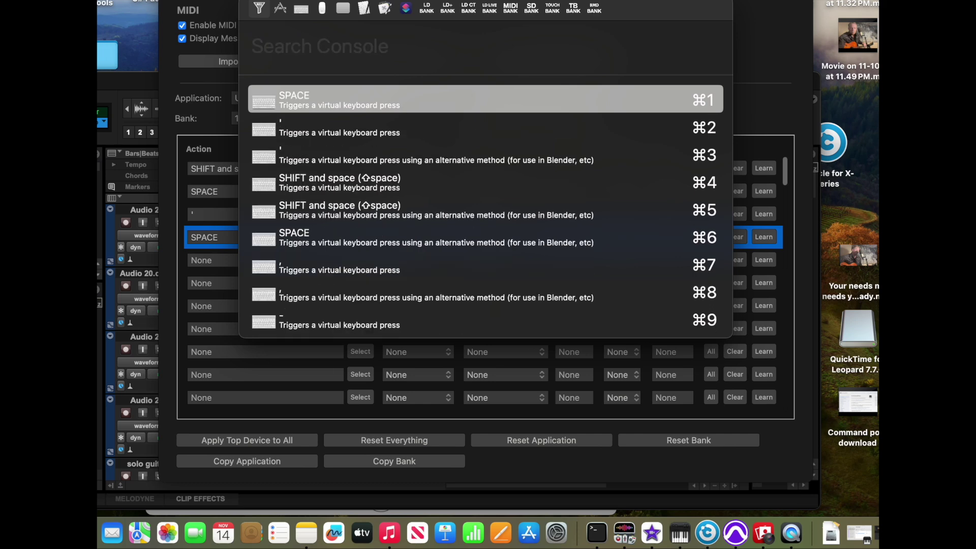
pyautogui.write('shif')
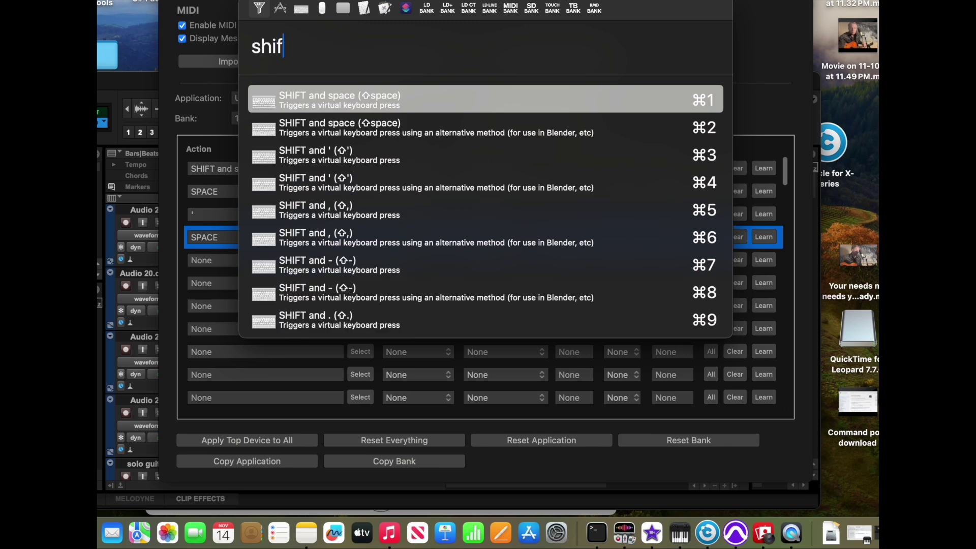
pyautogui.write('t and space')
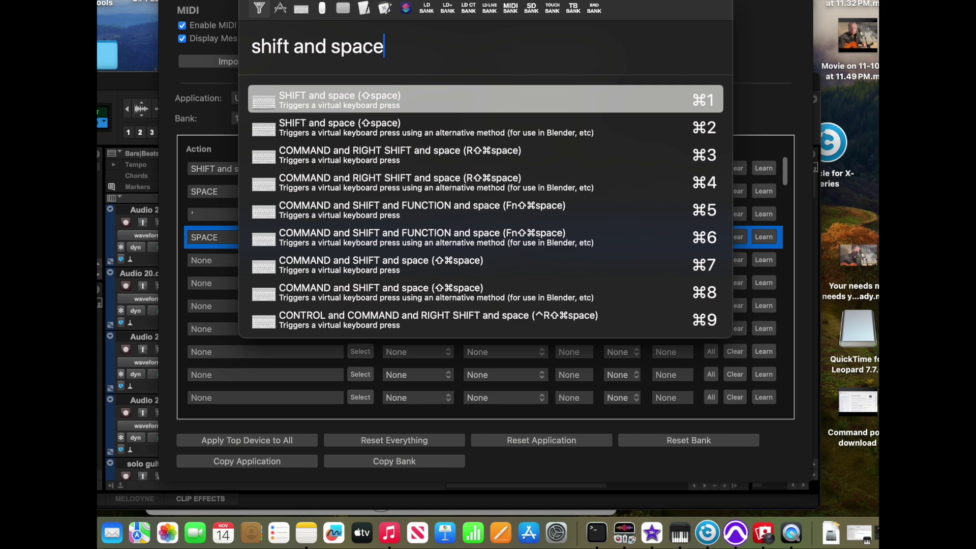
pyautogui.press('Return')
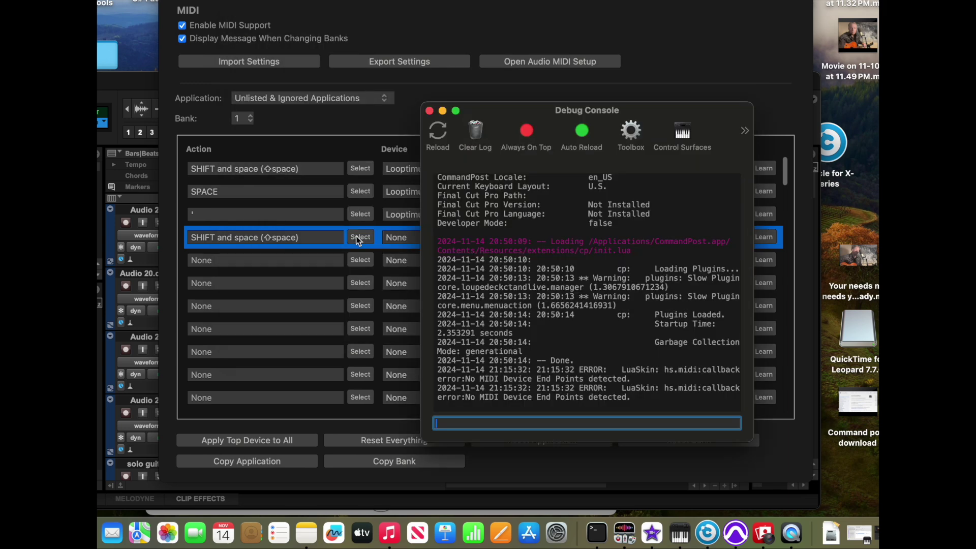
# Step: Set the fourth mapping's device to Looptimus and start Learn for its trigger note
pyautogui.moveTo(490, 111); pyautogui.dragTo(203, 383)
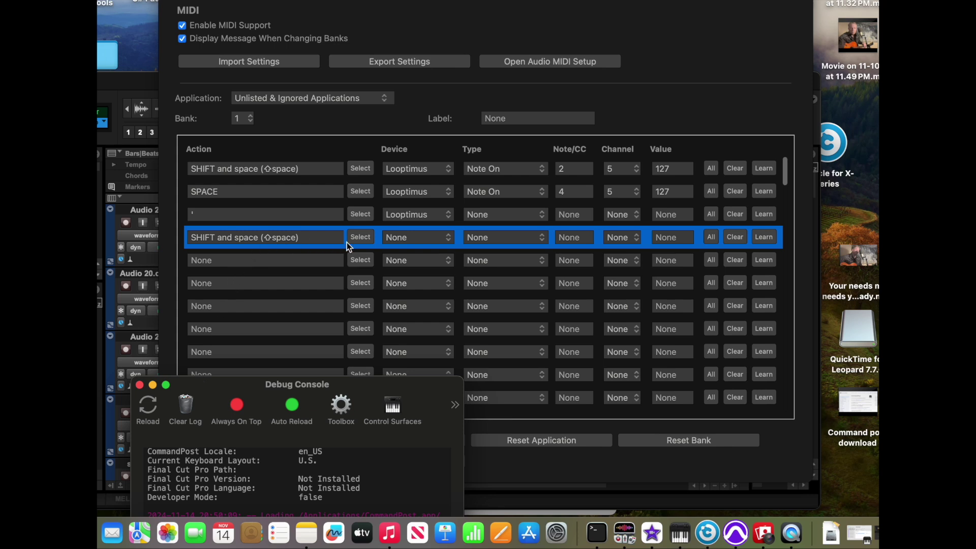
pyautogui.click(418, 238)
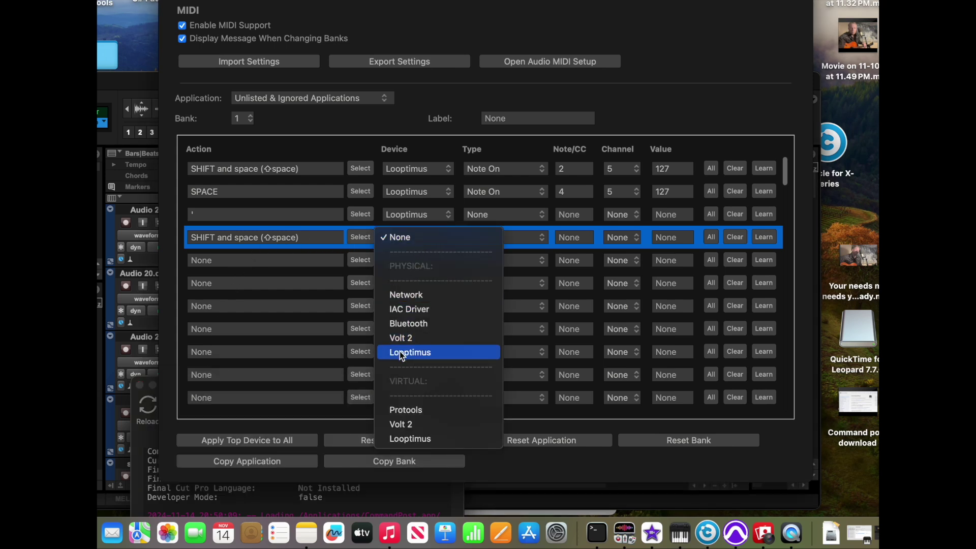
pyautogui.click(399, 351)
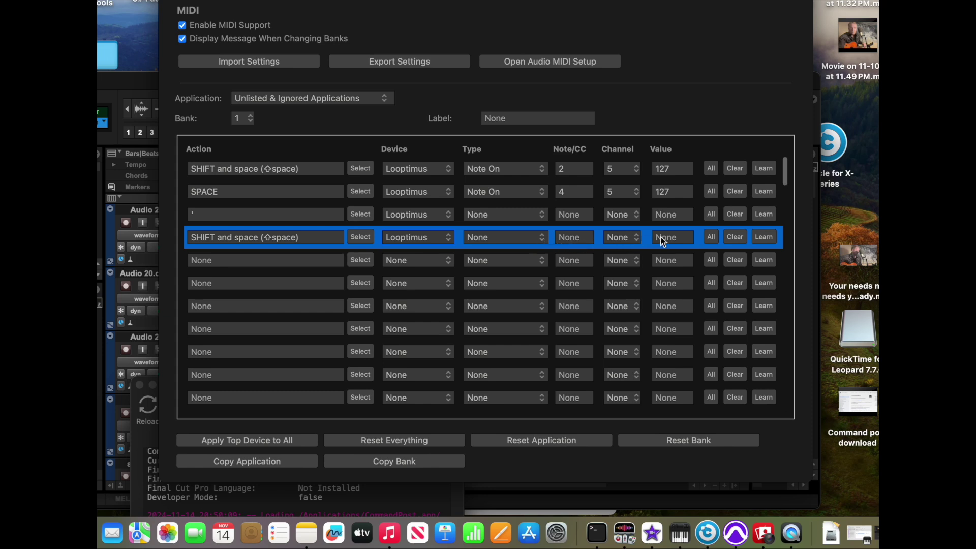
pyautogui.click(766, 242)
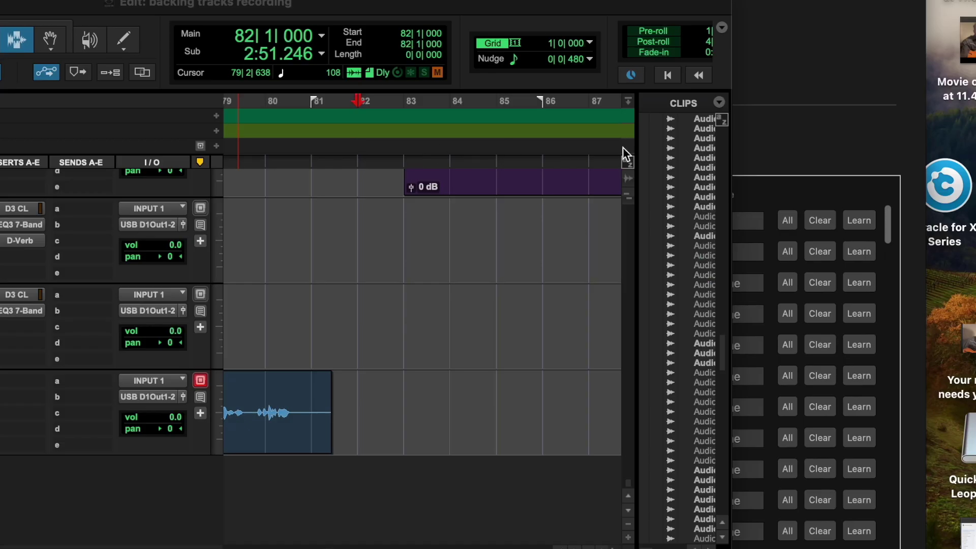
# Step: Bring the CommandPost MIDI mappings forward and select the SPACE row on Looptimus note 4
pyautogui.click(790, 130)
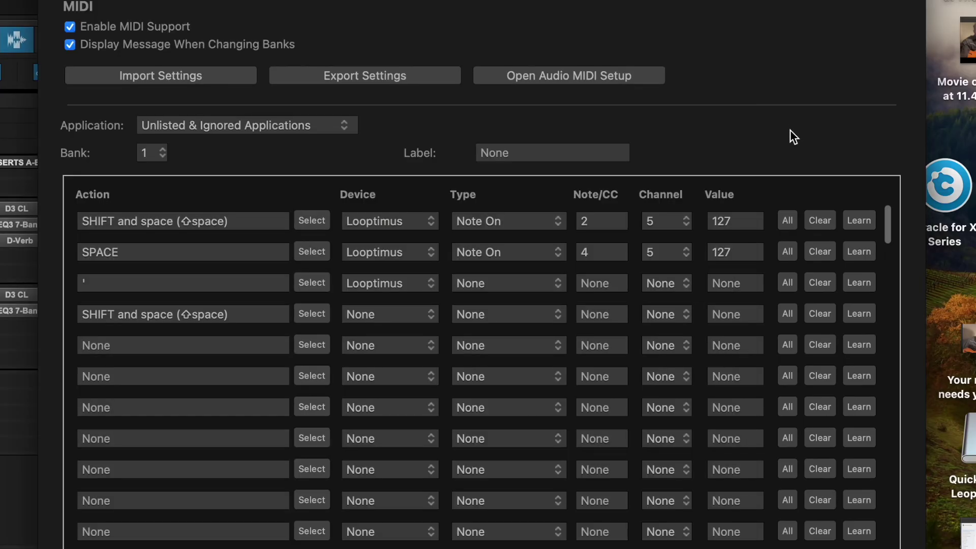
pyautogui.click(206, 304)
pyautogui.click(164, 268)
pyautogui.click(146, 255)
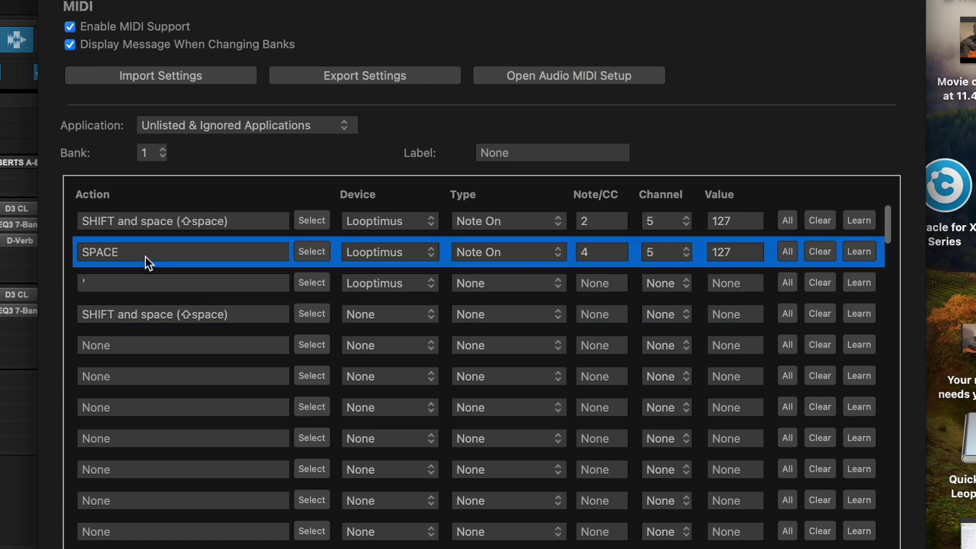